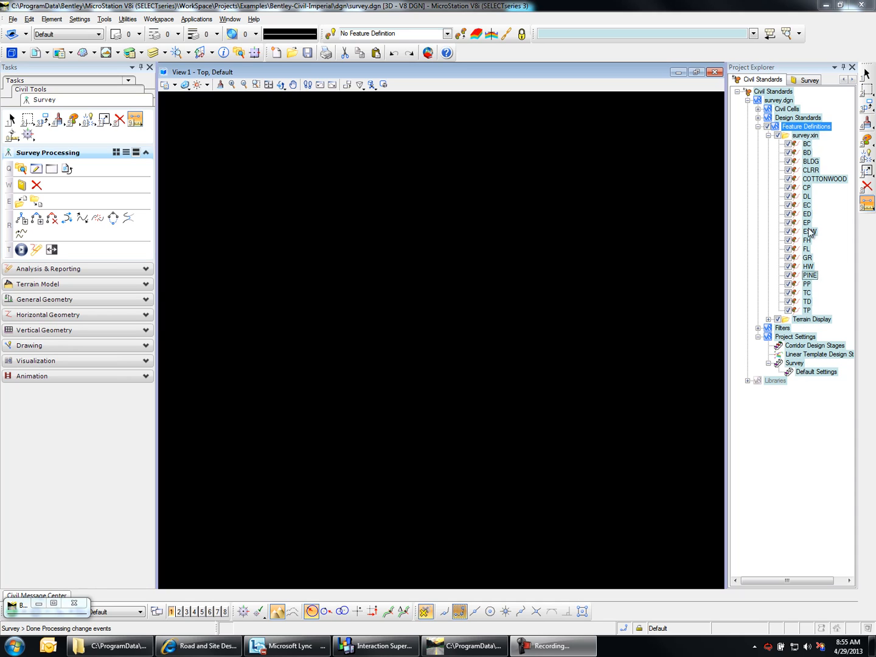
Create a new field book under Field Books in the Default survey data
click(809, 80)
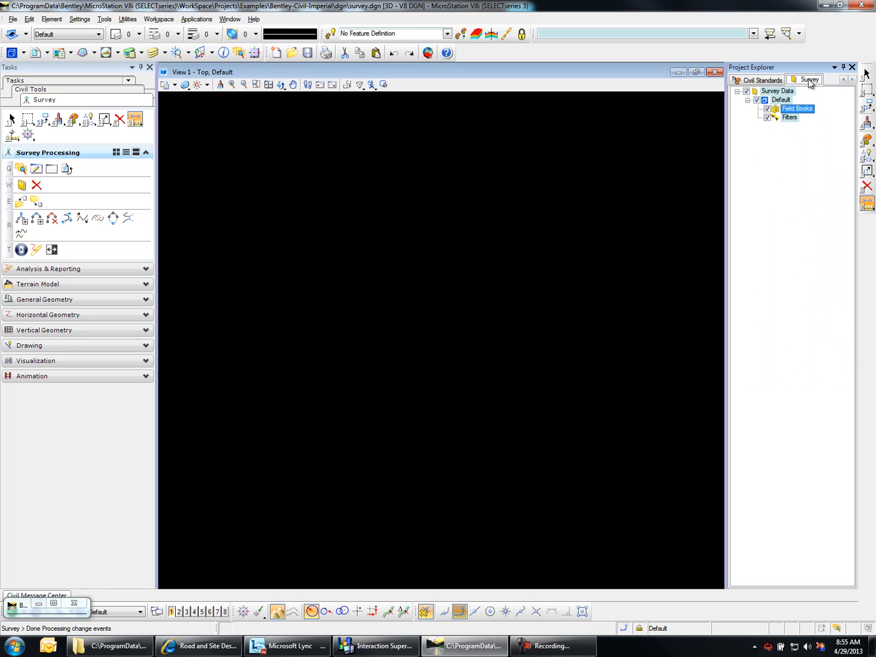
right_click(789, 113)
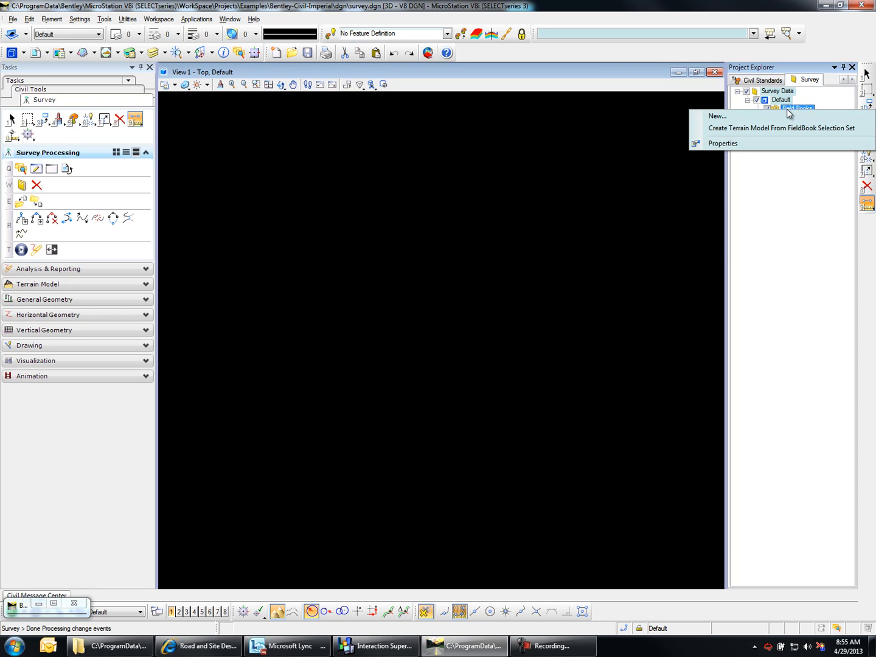
click(771, 115)
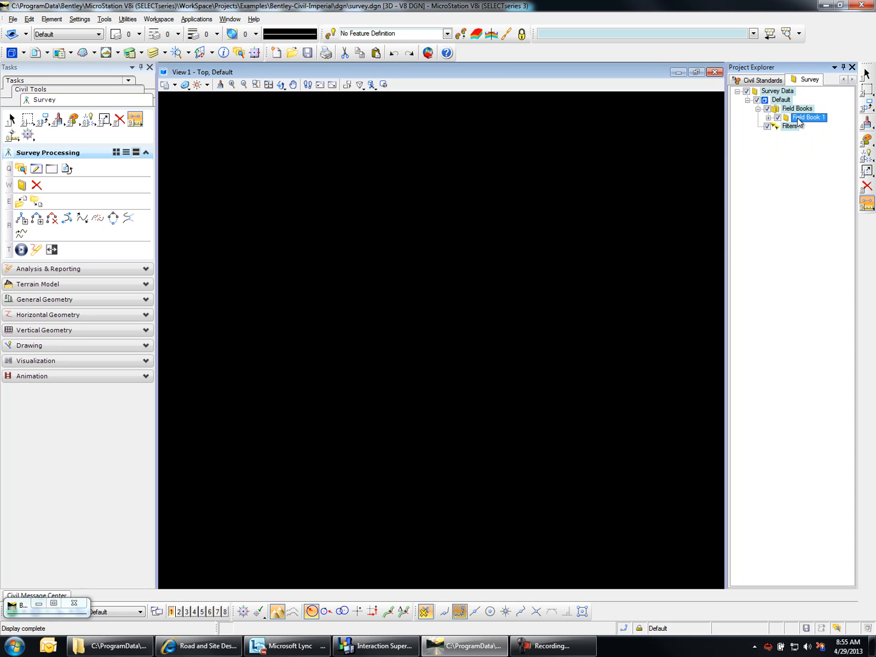
Check which survey file formats can be loaded into Field Book 1, leaving the file selection without loading anything
right_click(797, 120)
mouse_move(801, 125)
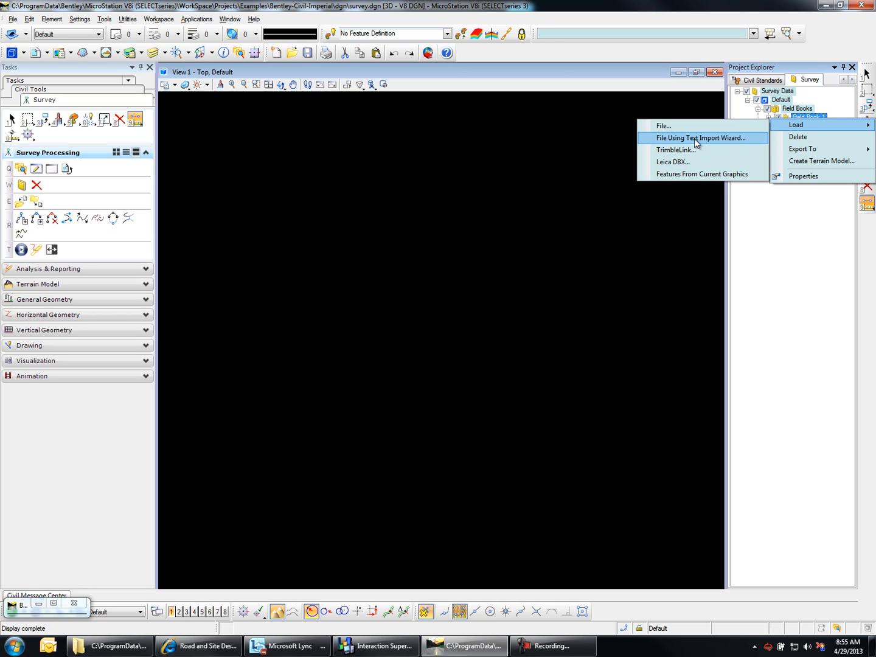
click(665, 127)
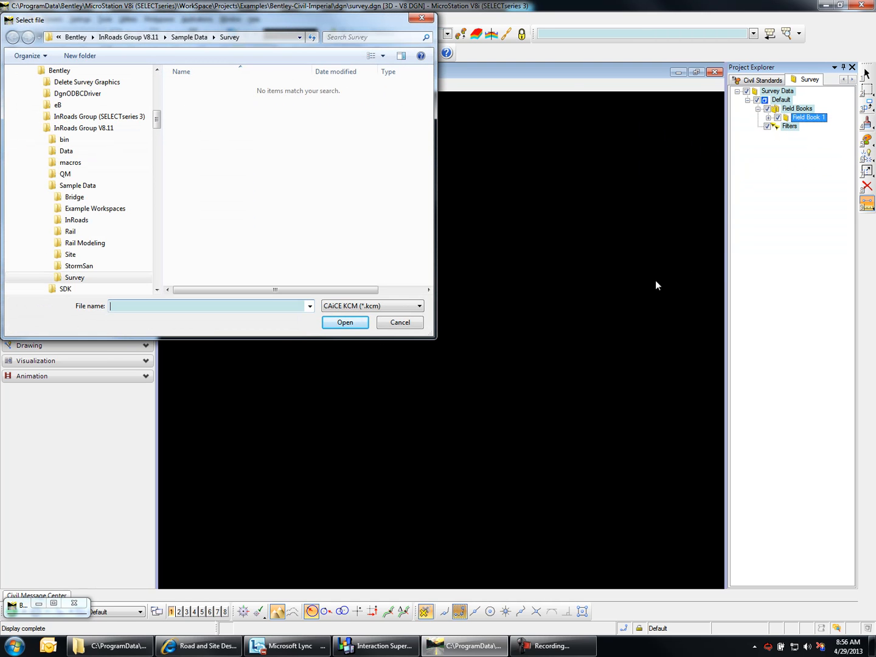
click(386, 305)
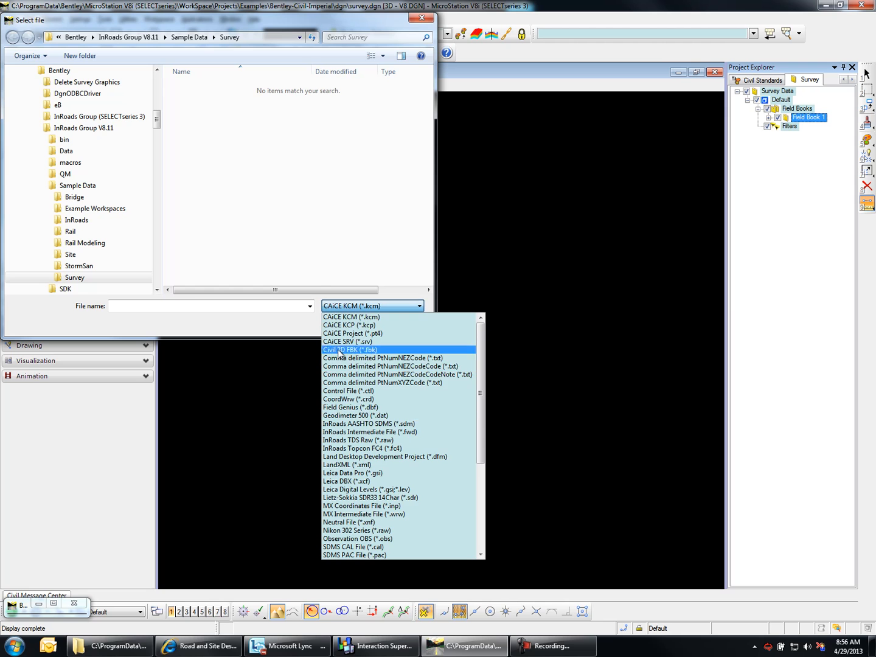
click(364, 317)
click(394, 323)
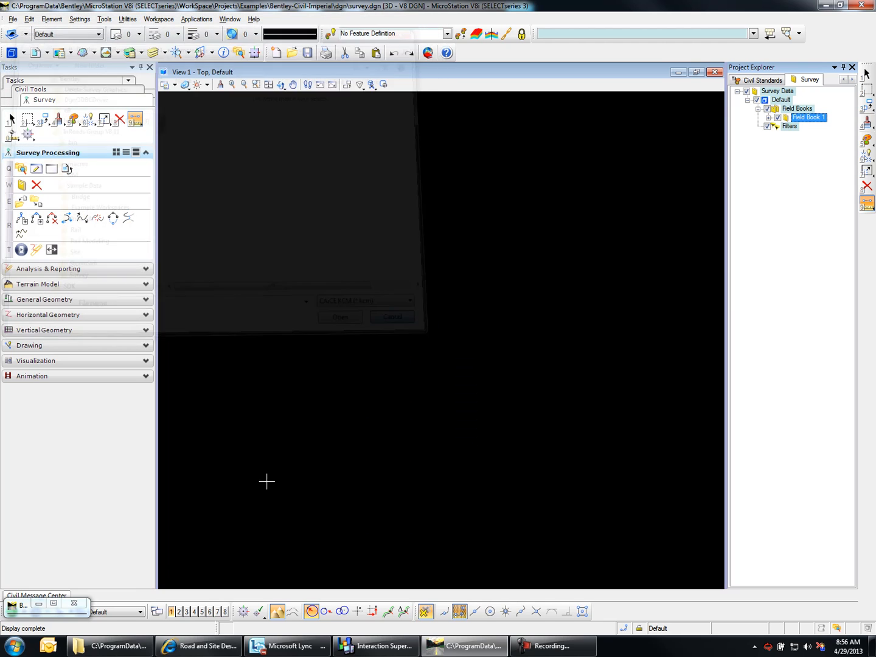
Load SURVEY.RW5 into the field book from the Bentley-Civil-Imperial data folder in Windows Explorer and close the folder window
click(143, 647)
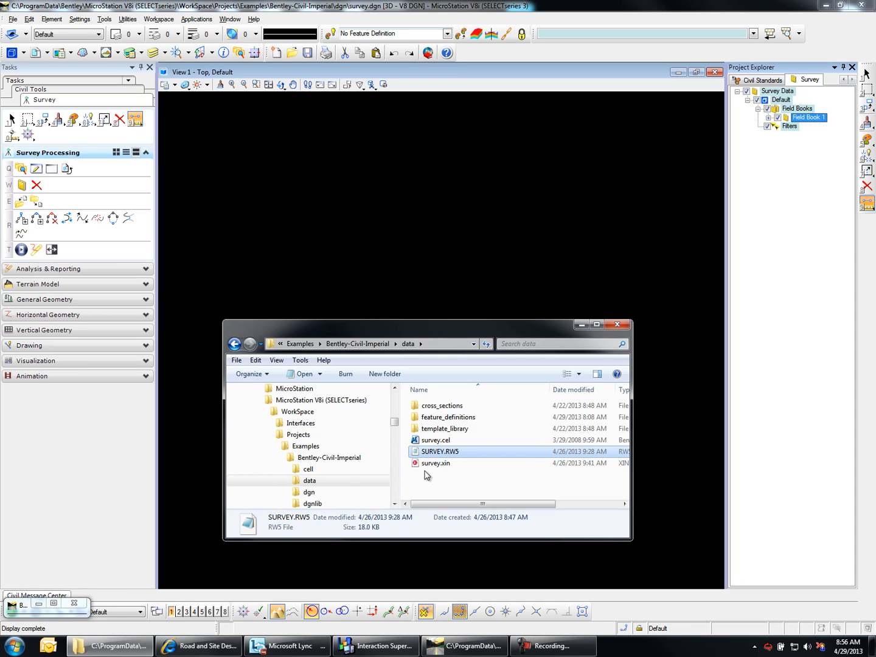
drag(448, 456, 780, 190)
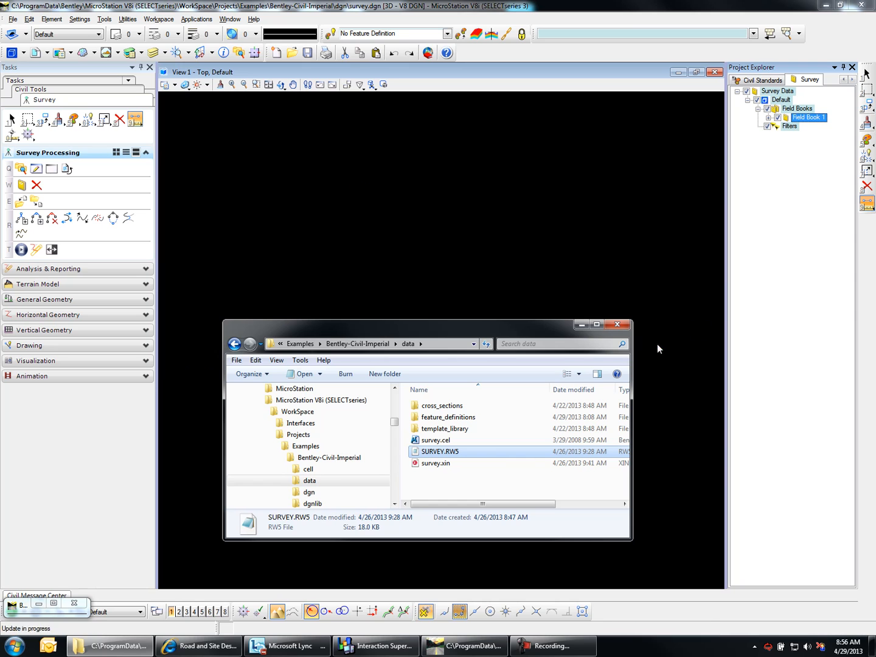
click(616, 327)
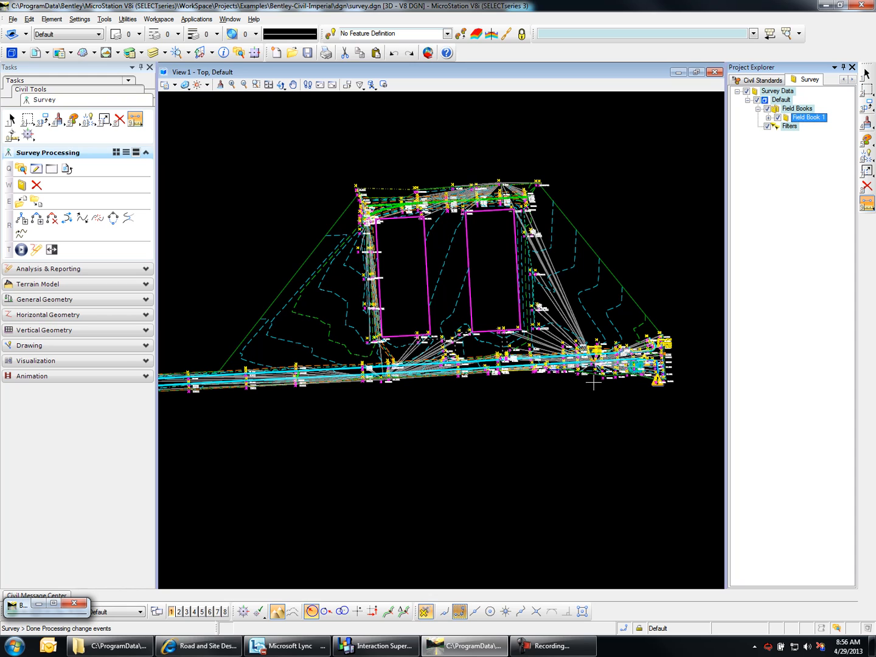
Turn off the Contours display of the Survey Terrain model and deselect the terrain
click(12, 119)
click(621, 281)
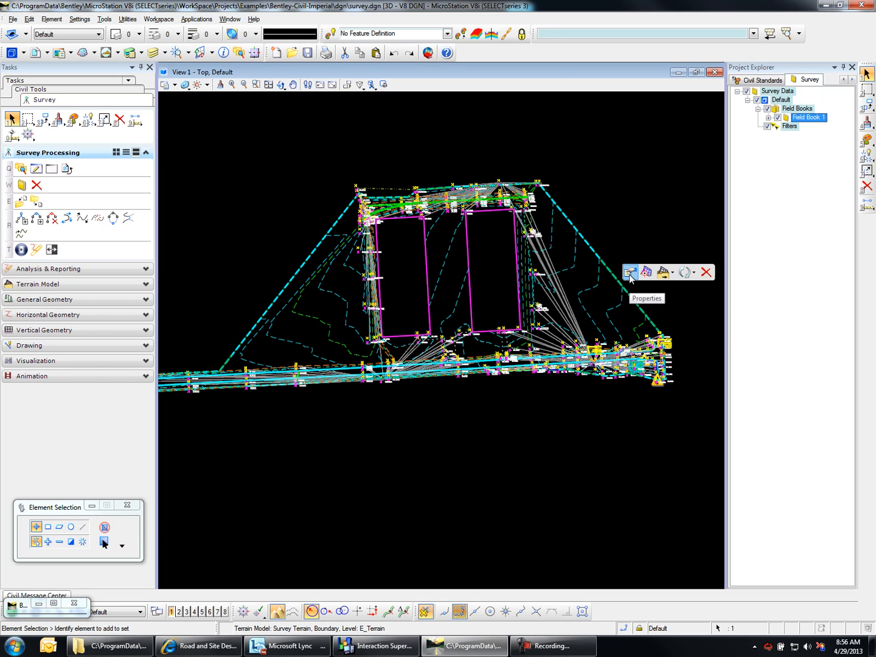
mouse_move(631, 280)
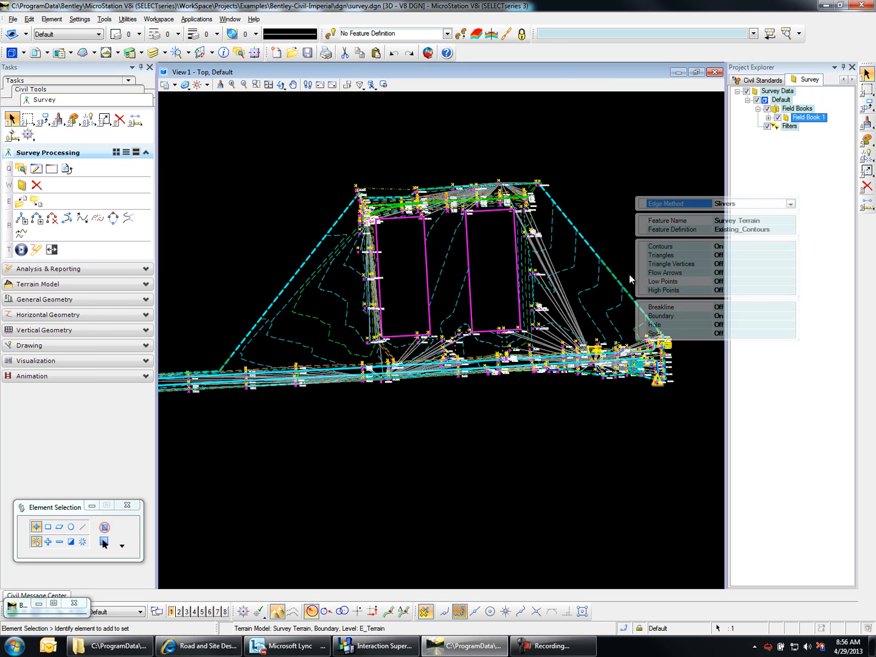
double_click(726, 247)
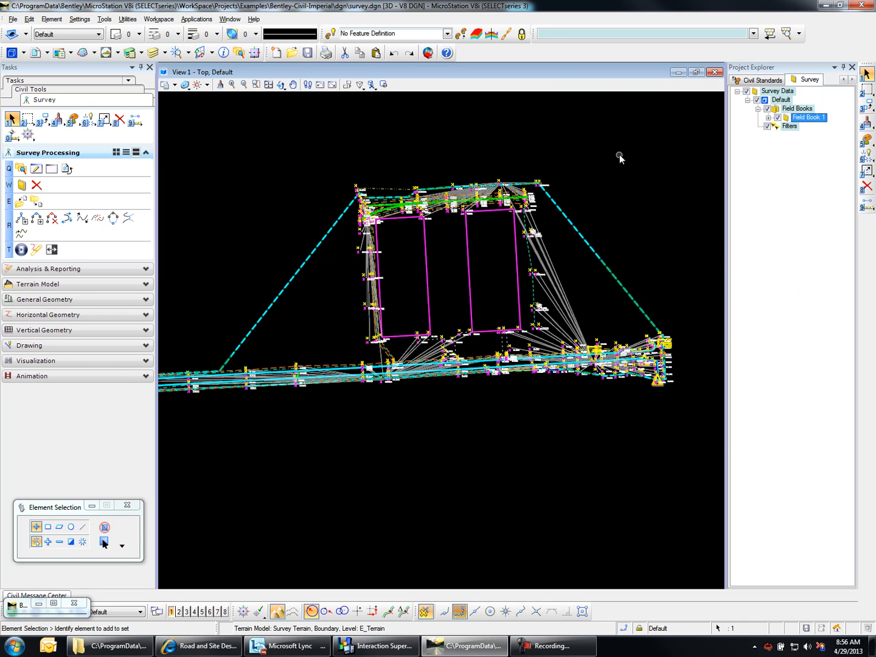
click(634, 233)
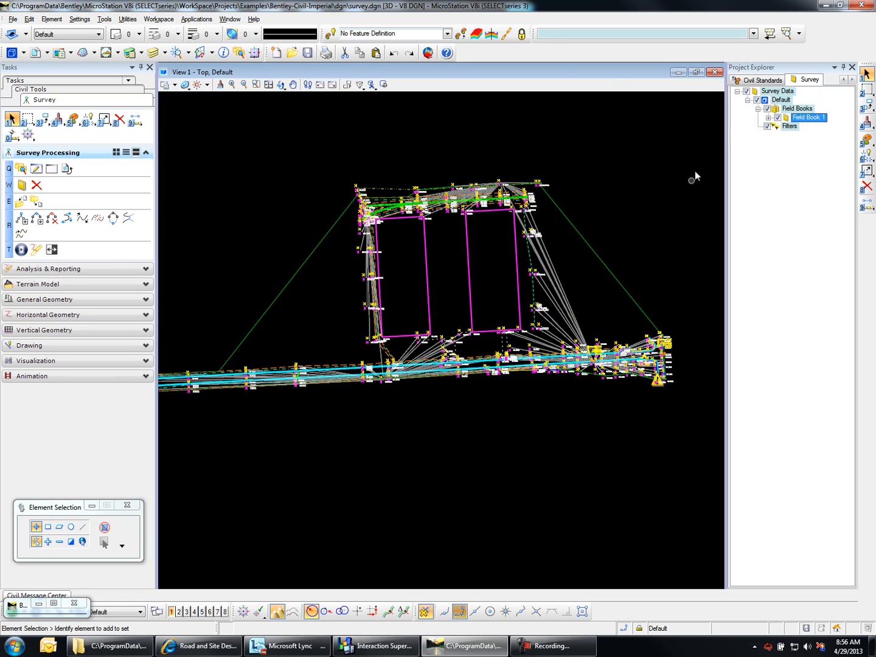
Hide ALL Observations and ALL Setups of Field Book 1 in the view
click(767, 118)
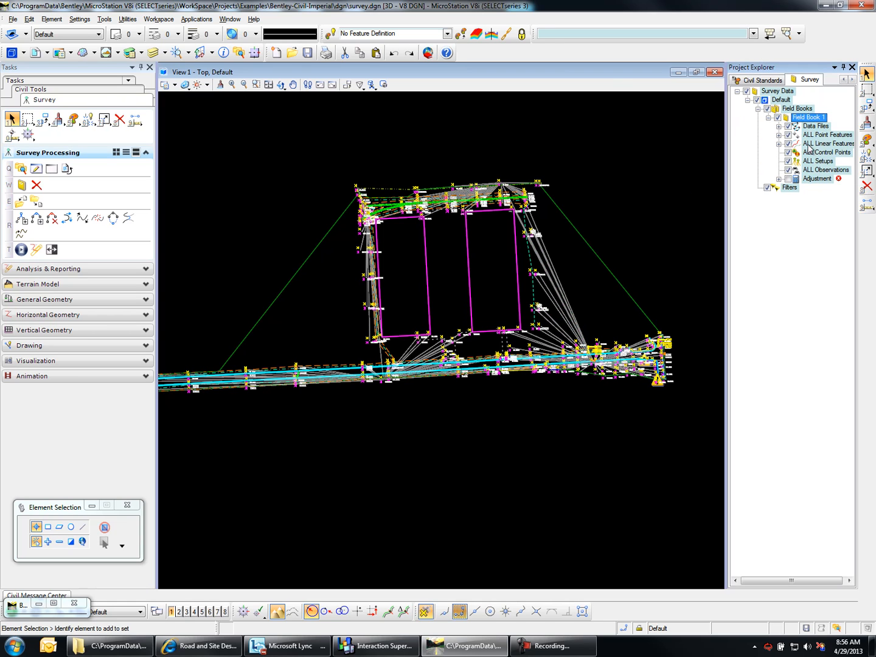
click(789, 171)
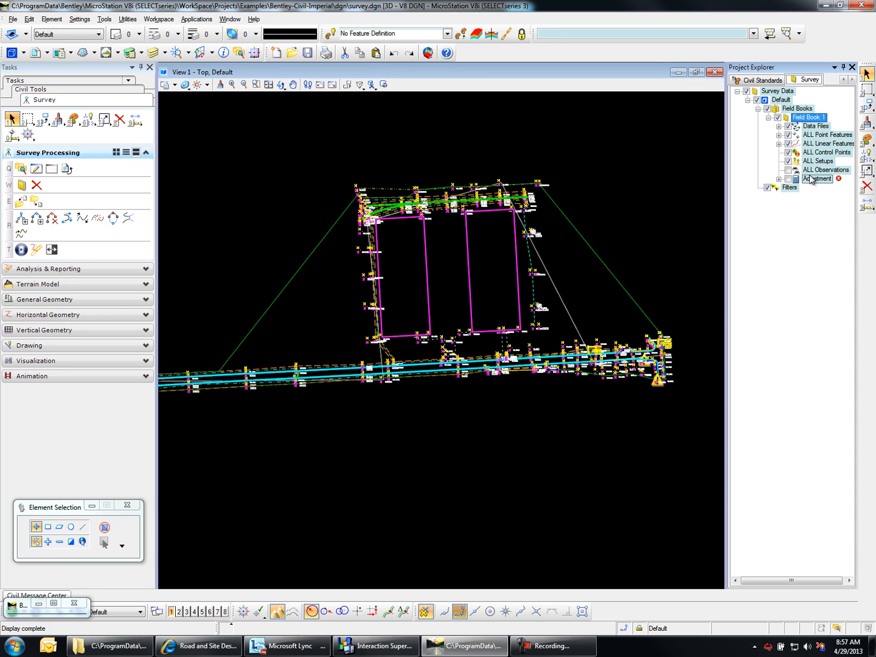
click(788, 162)
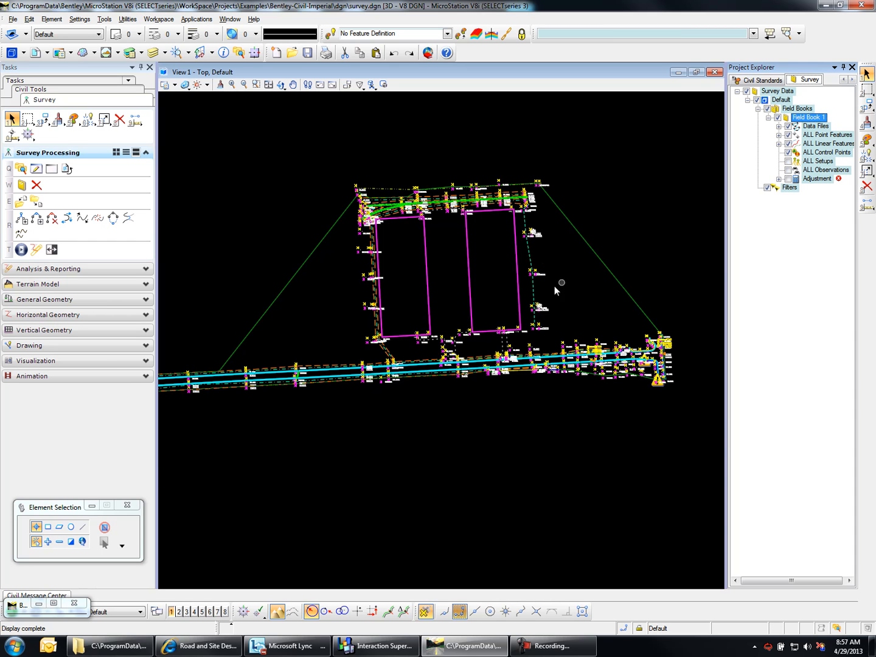
Turn off the Name and Feature annotations for ALL Point Features of Field Book 1
scroll(530, 309, up, 6)
scroll(567, 311, up, 2)
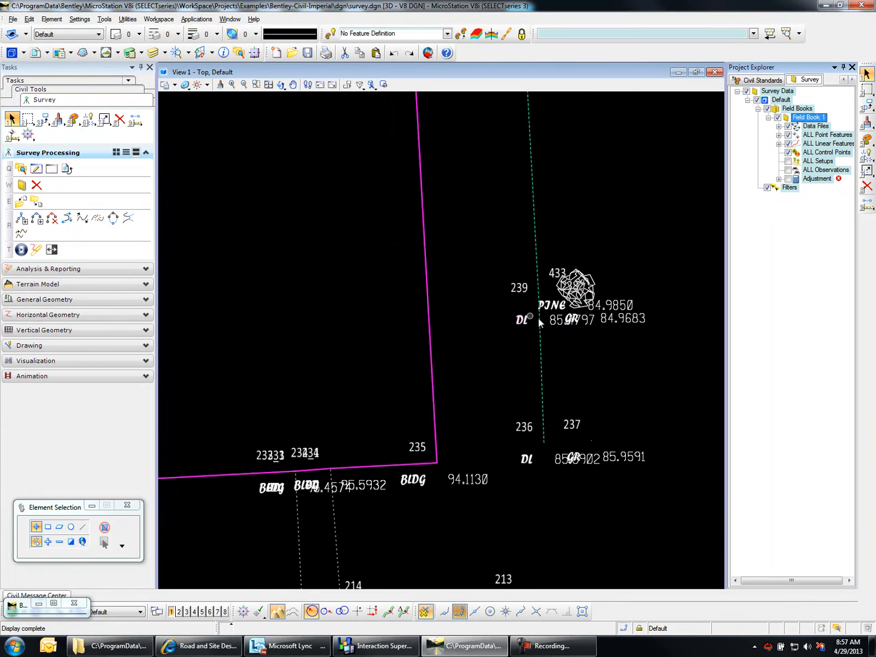
scroll(567, 328, down, 2)
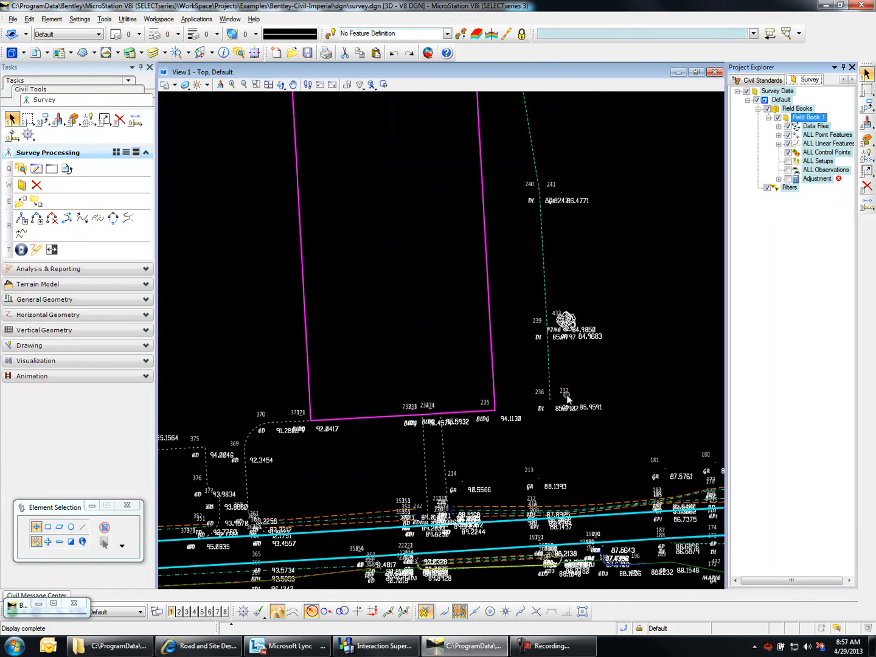
scroll(567, 395, up, 2)
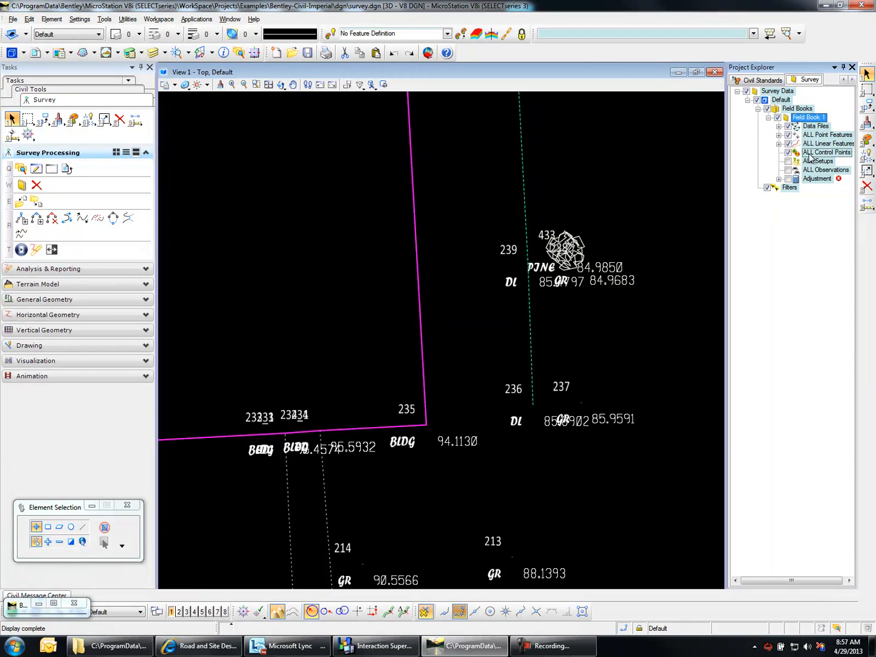
right_click(816, 135)
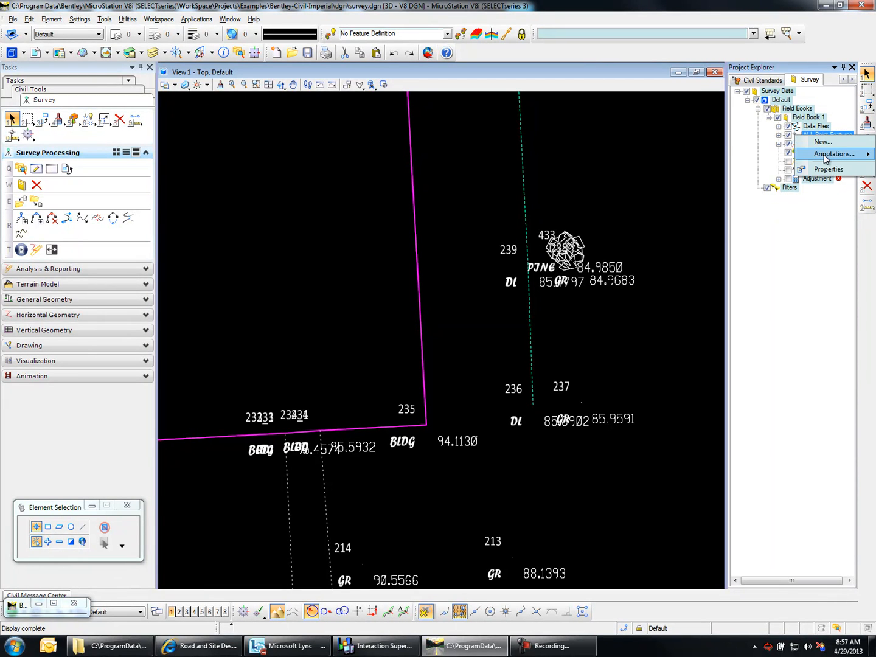
mouse_move(826, 157)
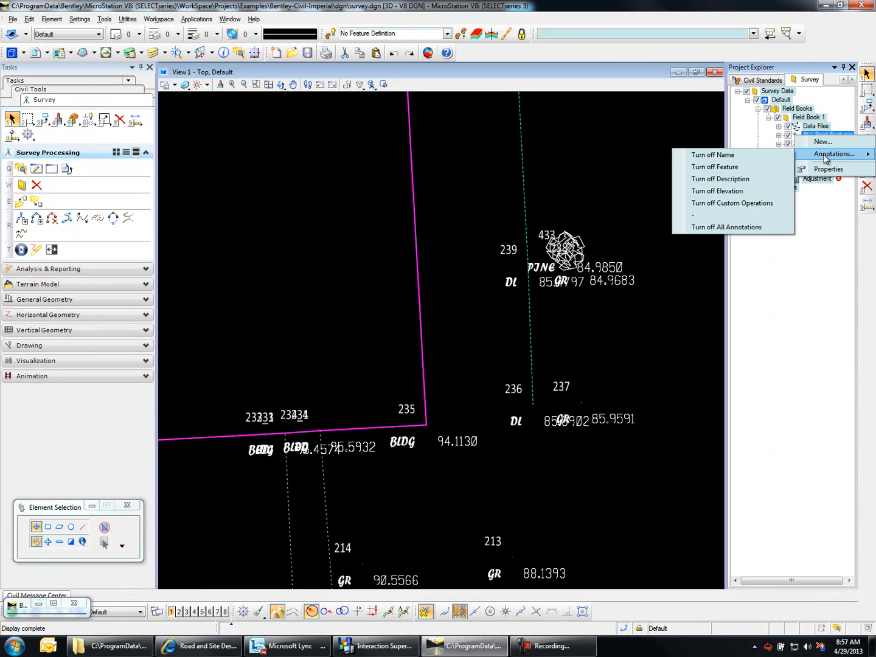
click(720, 156)
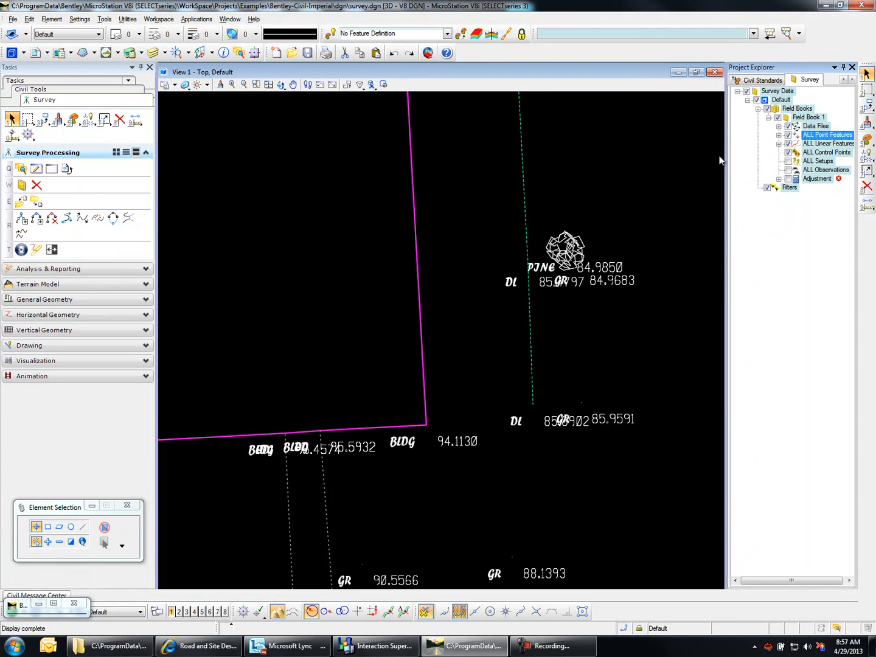
right_click(813, 138)
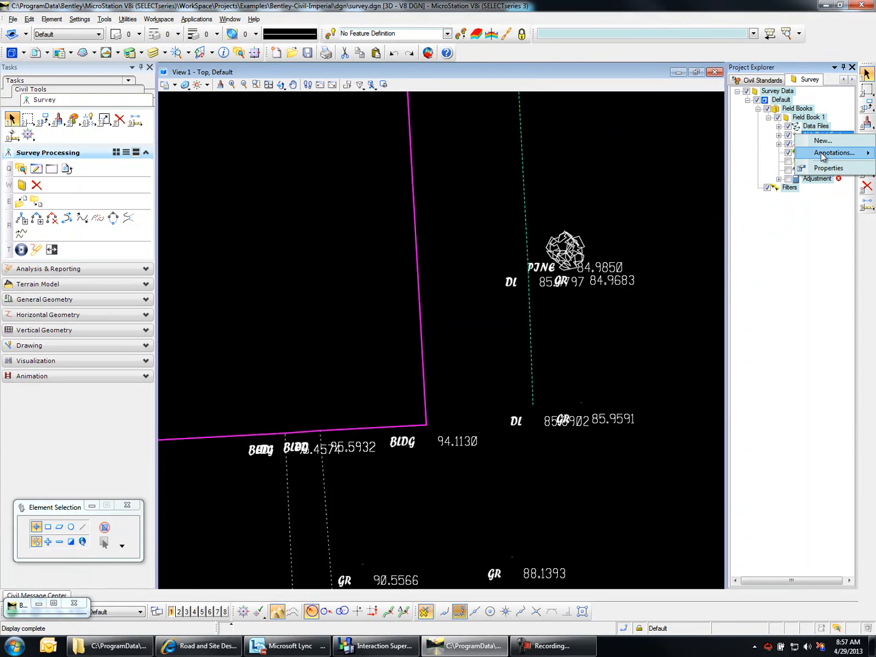
mouse_move(796, 157)
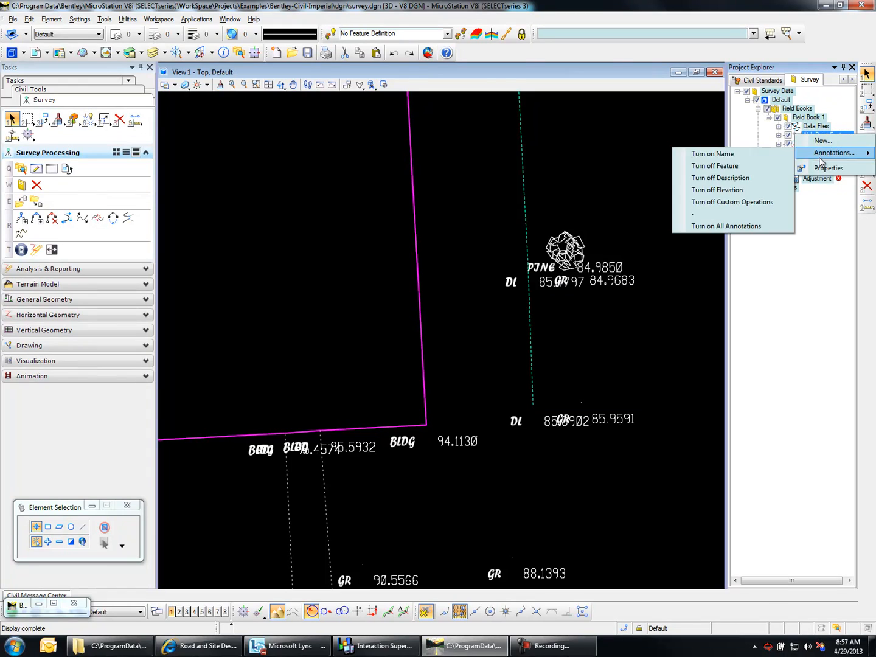
click(755, 167)
Turn off the Elevation and Description annotations for ALL Point Features of Field Book 1
right_click(821, 140)
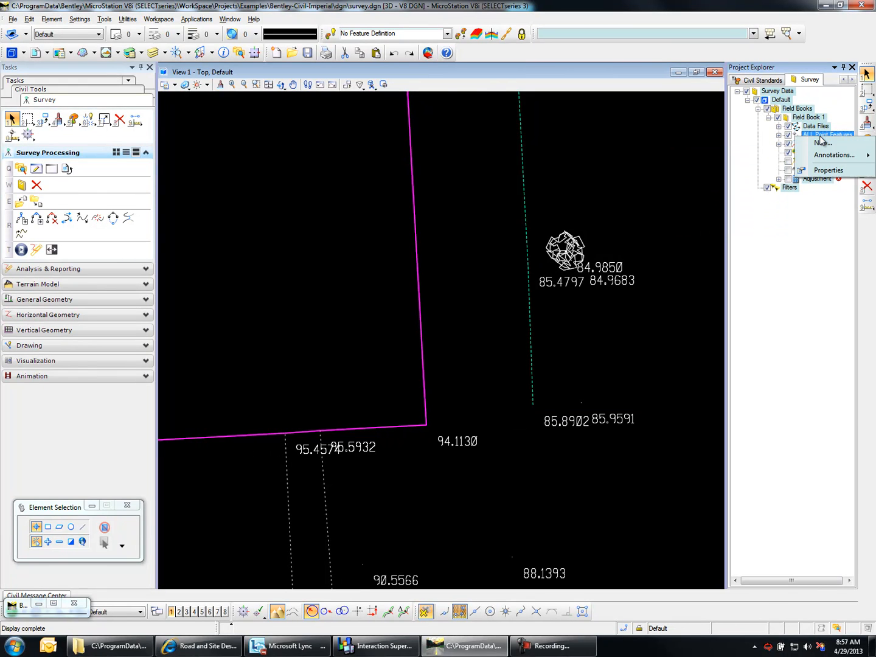
mouse_move(822, 157)
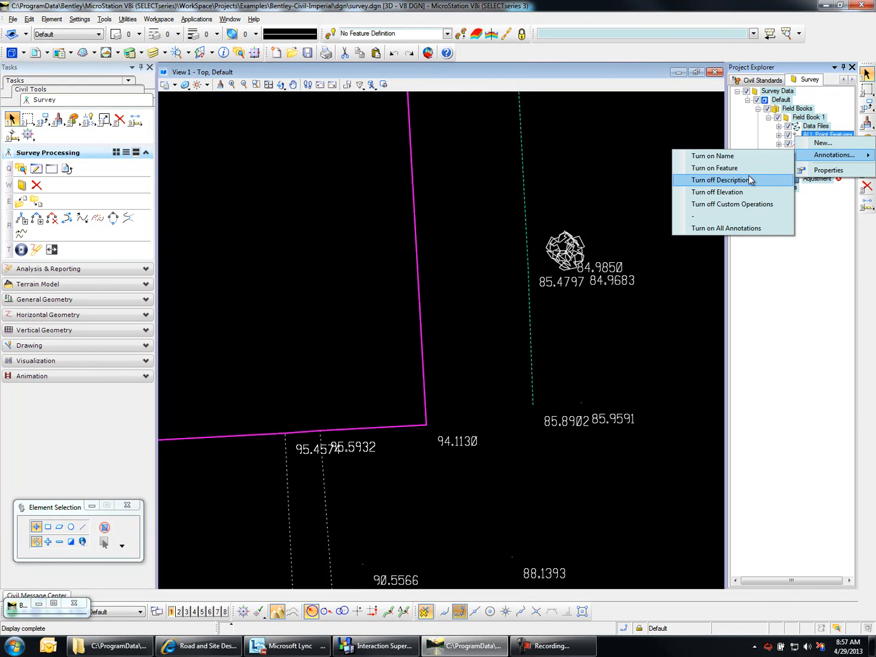
click(738, 192)
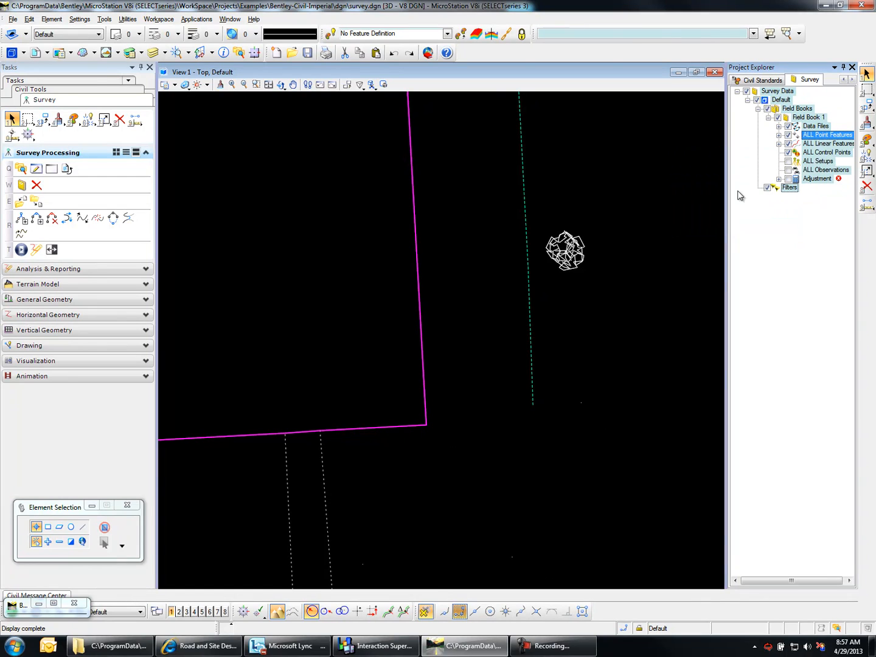
right_click(823, 140)
mouse_move(822, 156)
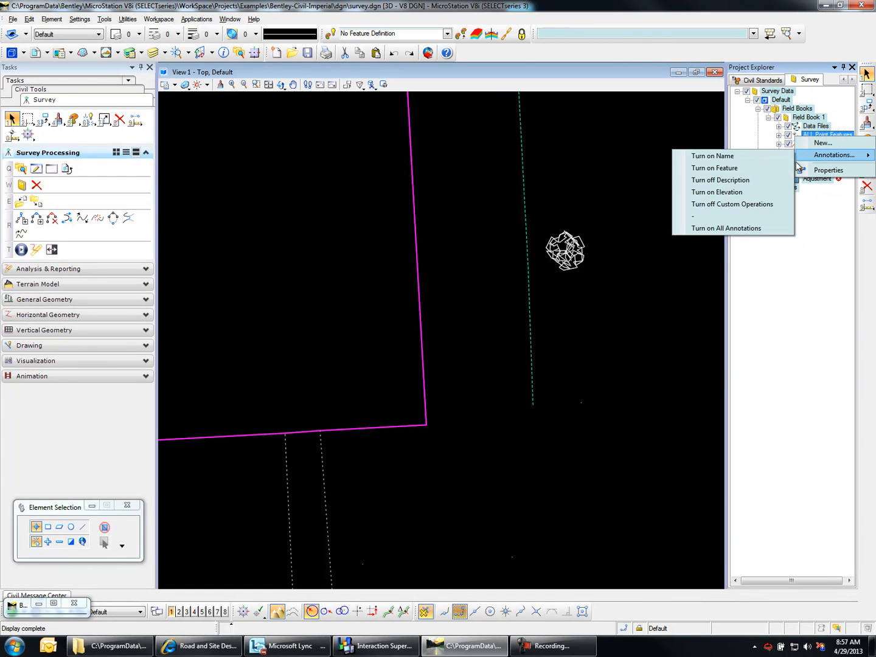
click(752, 181)
Examine the survey linework, traverse point labels, tree symbols and warning markers along the road and around the buildings
scroll(572, 295, down, 5)
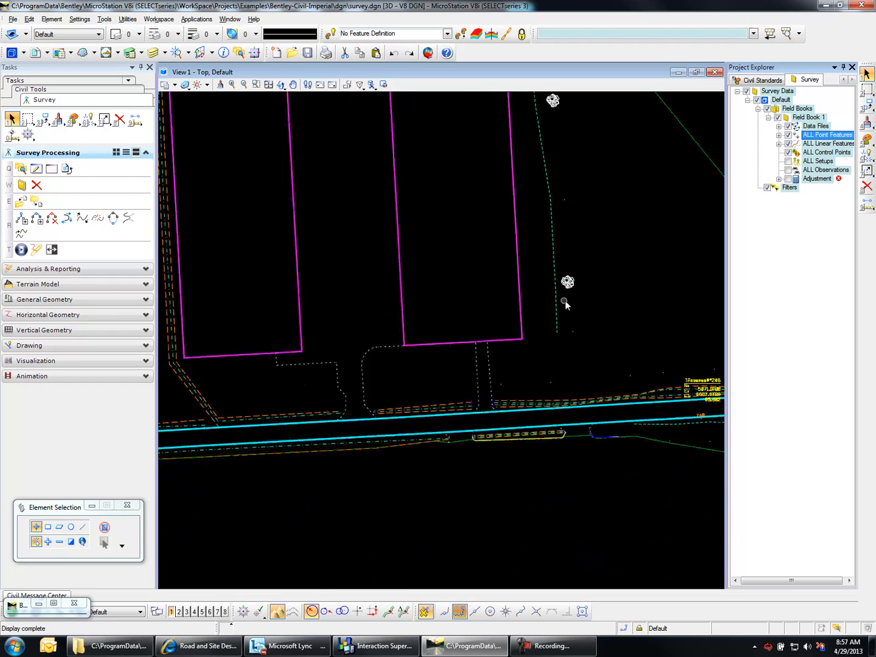
scroll(569, 299, up, 6)
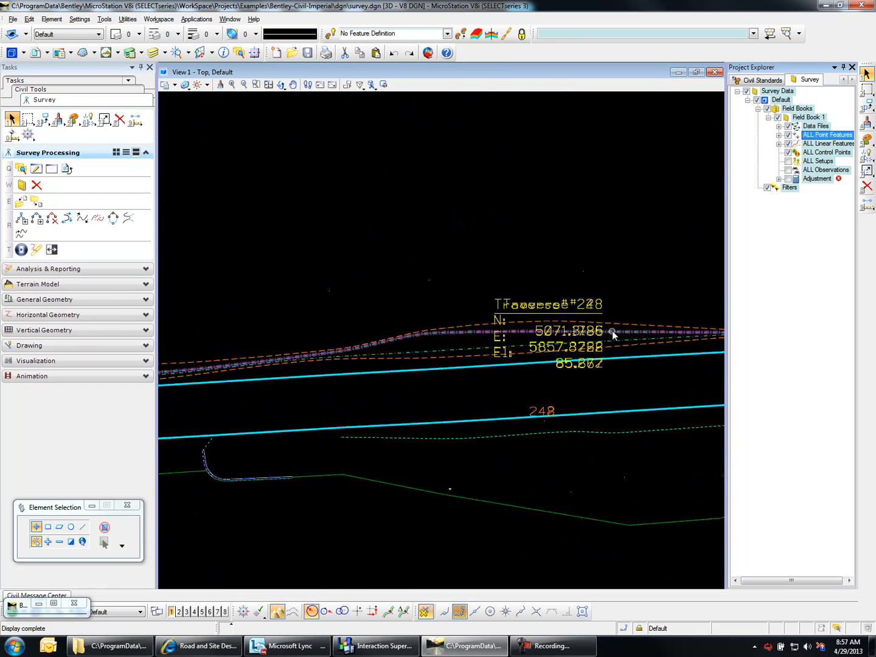
scroll(550, 316, down, 3)
scroll(542, 343, up, 3)
scroll(542, 342, down, 5)
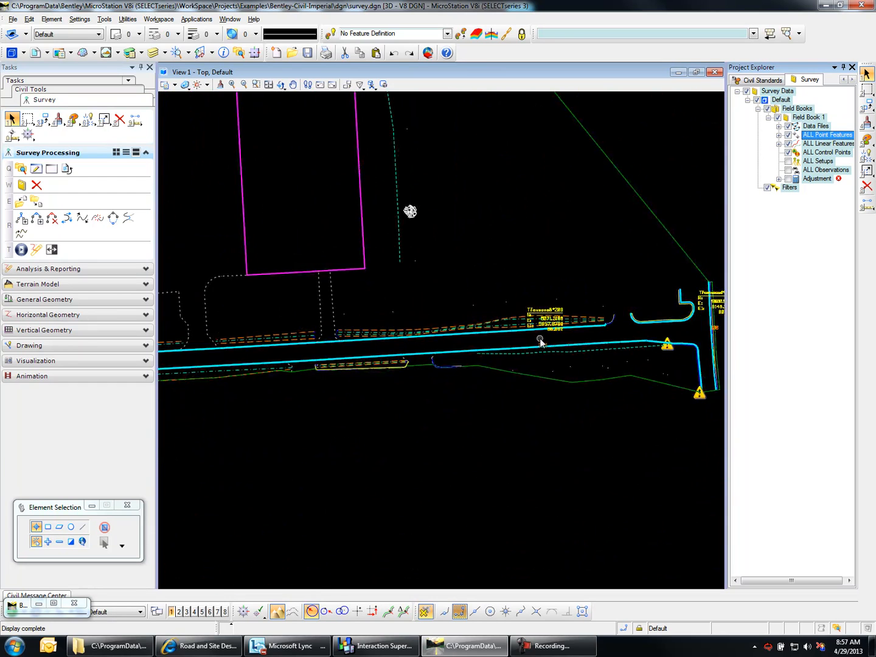
scroll(535, 335, down, 2)
scroll(500, 299, up, 3)
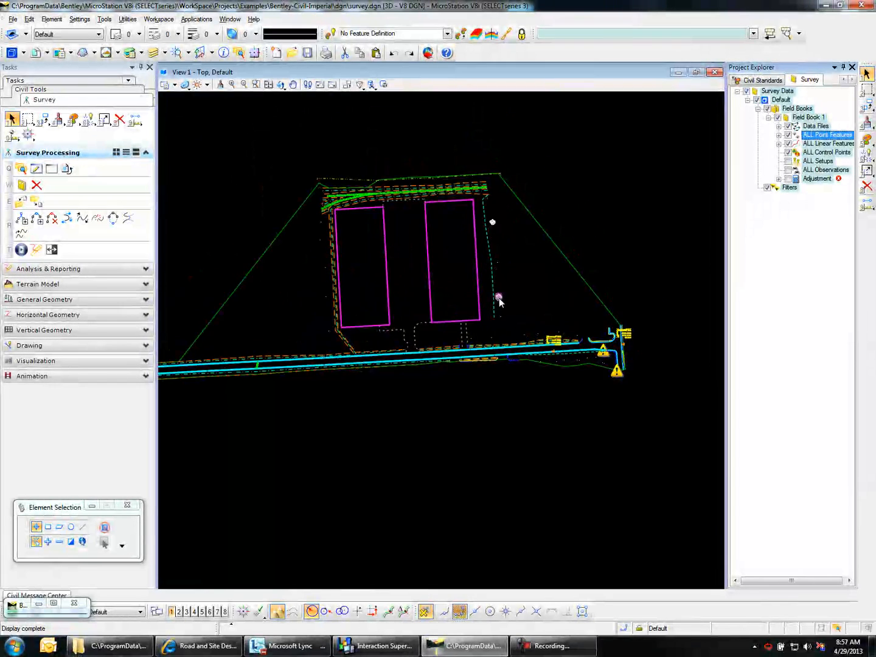
scroll(500, 299, up, 3)
scroll(500, 298, down, 3)
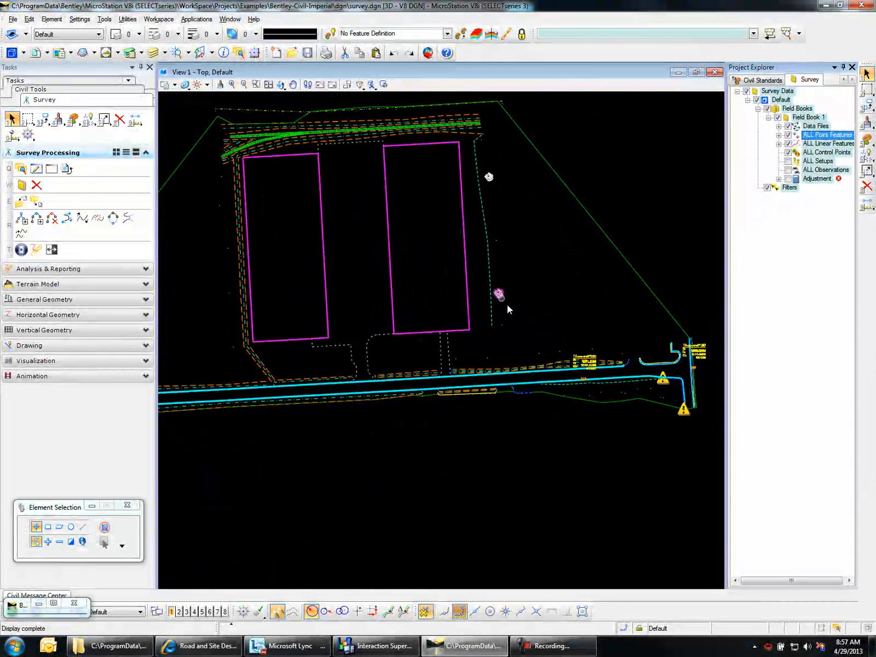
scroll(693, 358, up, 1)
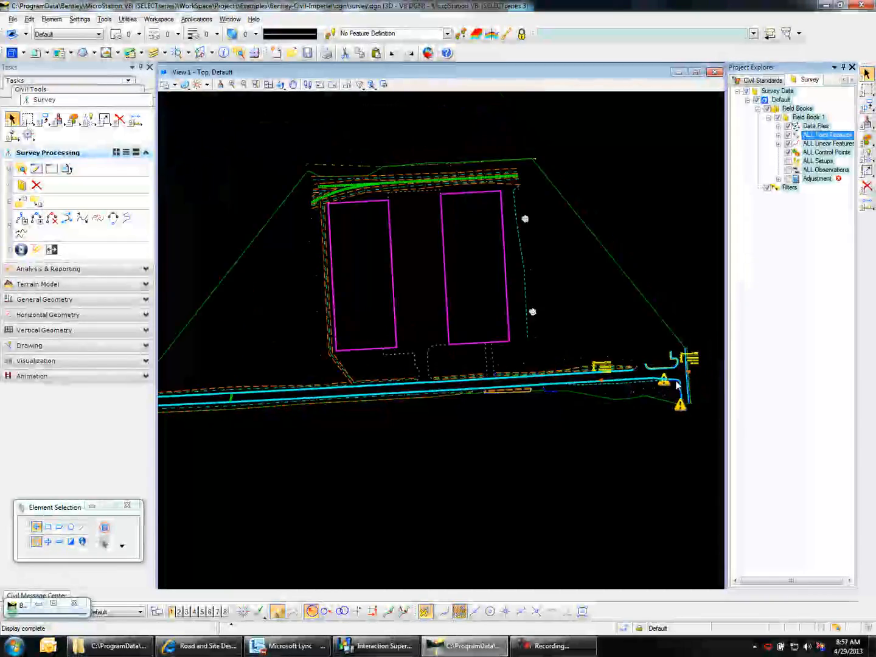
Inspect the point feature details of the warning marker beside the lower road edge, west of its corner
scroll(698, 356, up, 1)
scroll(656, 345, down, 2)
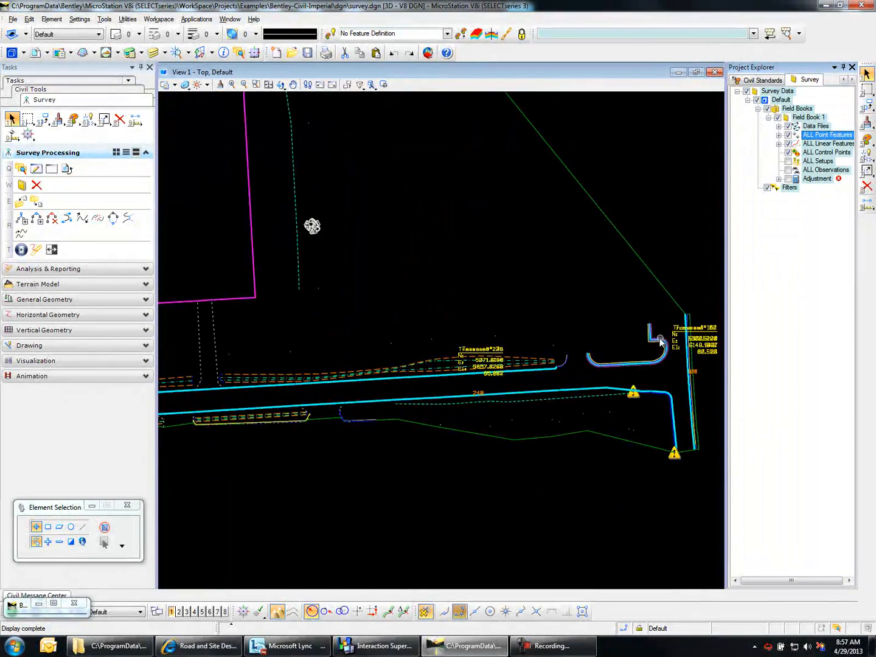
scroll(652, 346, down, 1)
scroll(655, 385, up, 2)
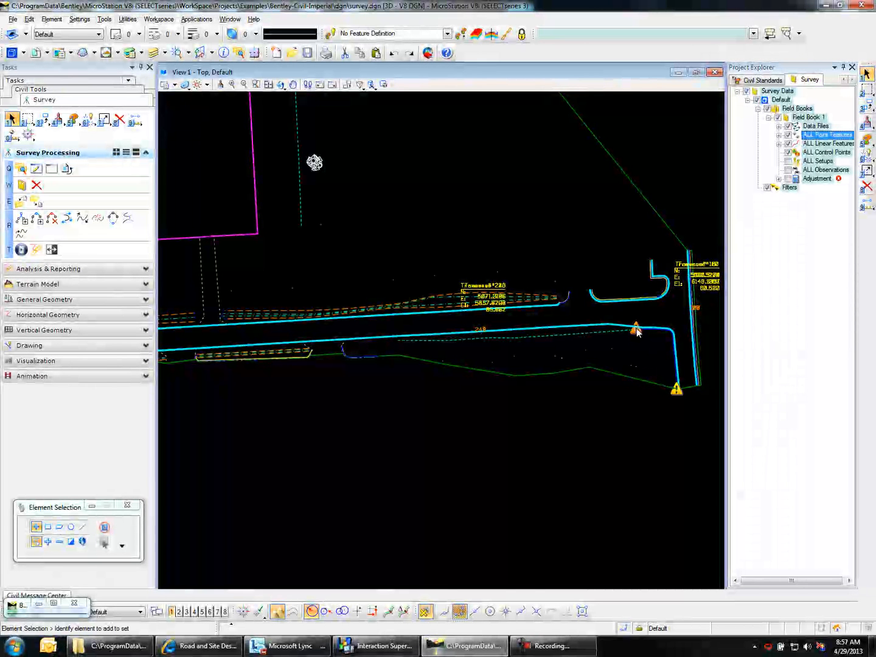
scroll(639, 338, up, 1)
scroll(638, 334, up, 2)
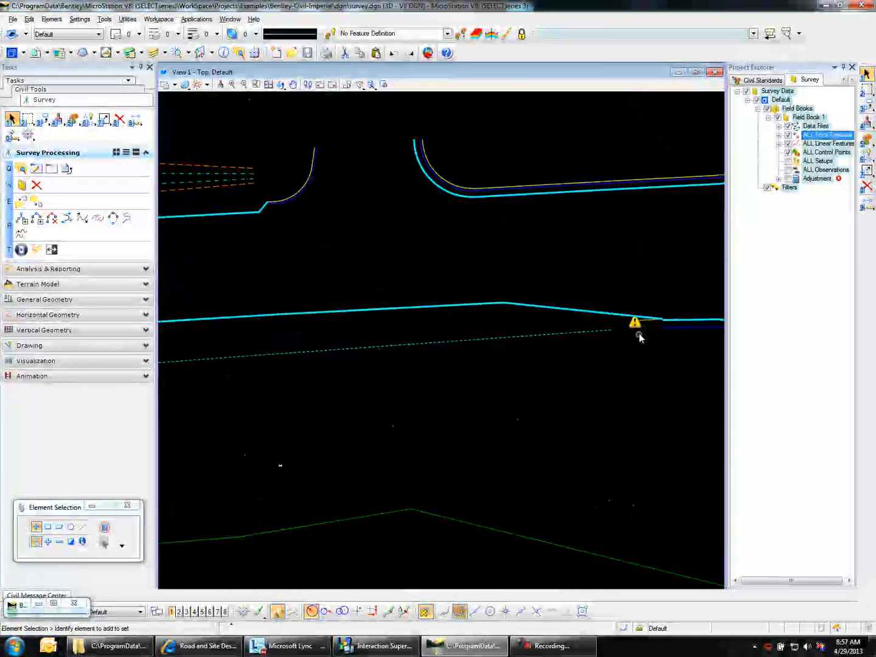
mouse_move(634, 325)
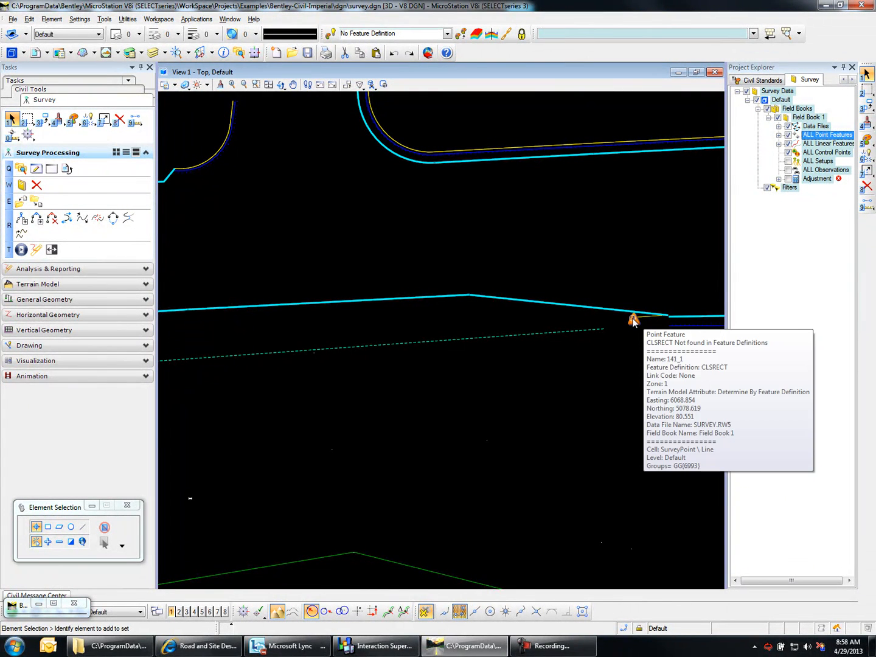
Inspect the point feature details of the warning marker at the southern end of the side road
scroll(633, 320, down, 5)
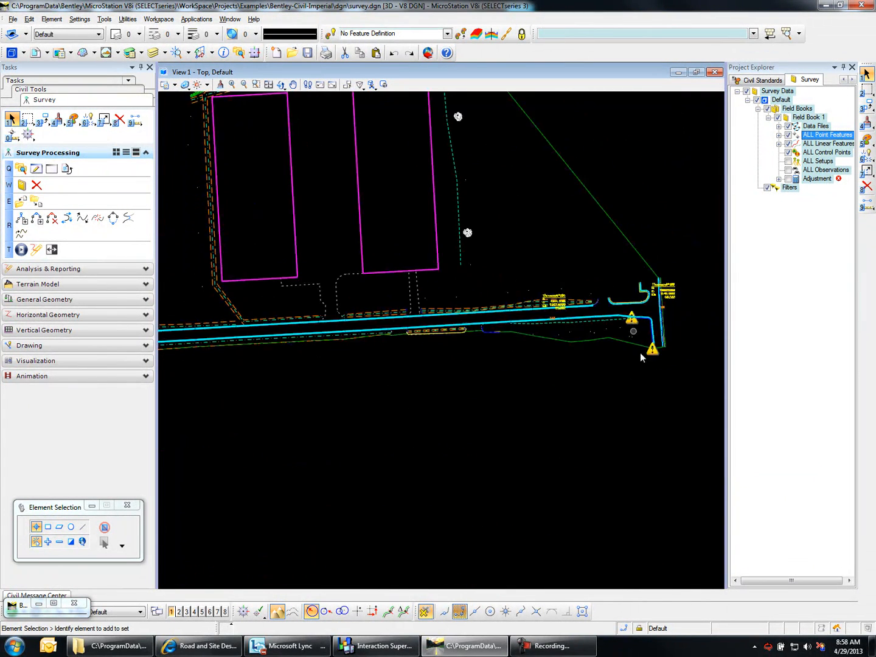
scroll(651, 350, up, 3)
scroll(654, 354, up, 3)
mouse_move(664, 339)
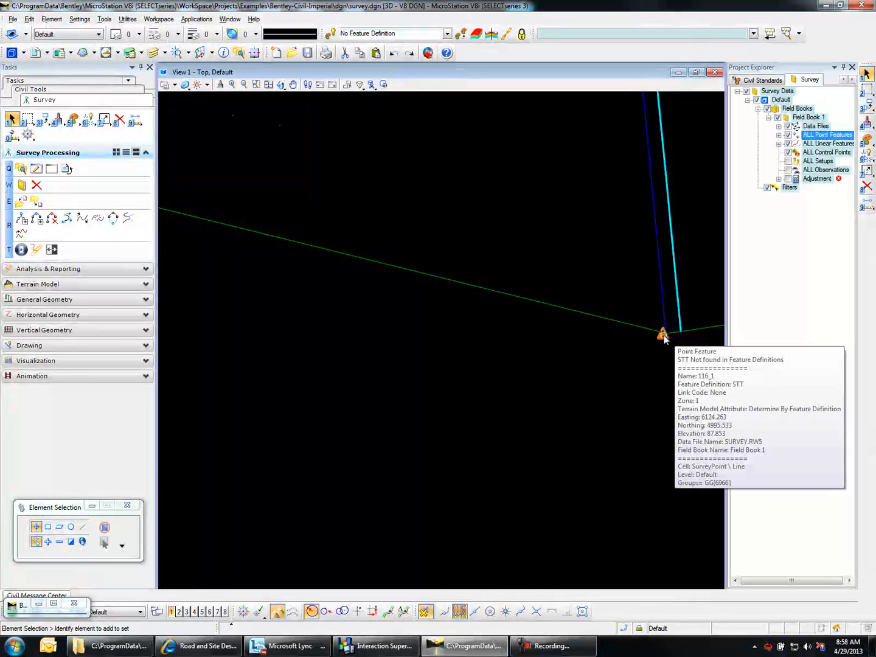
Expand ALL Point Features of Field Book 1 and open the Survey Details for the CLSRECT feature
click(779, 134)
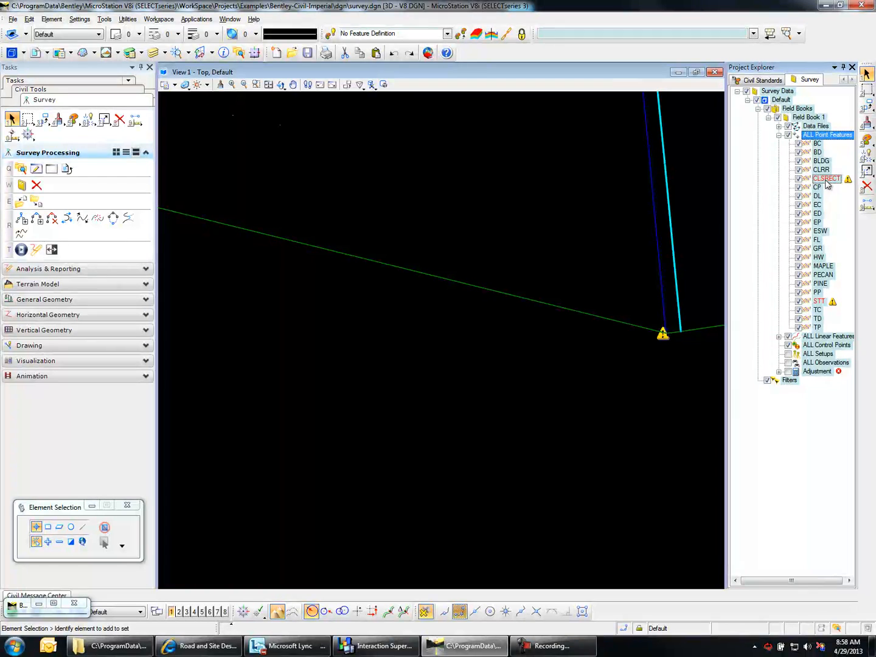
click(824, 181)
click(36, 168)
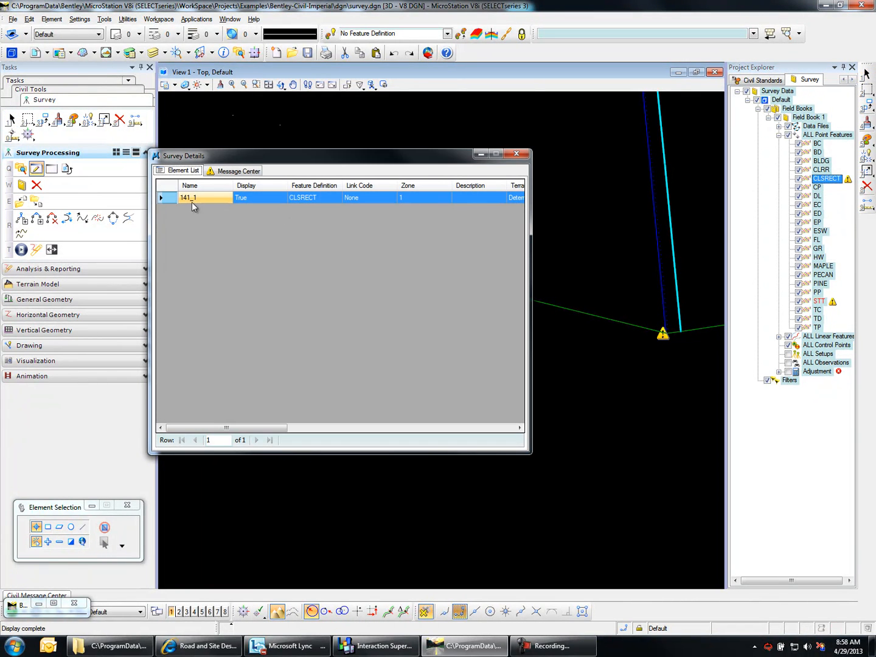